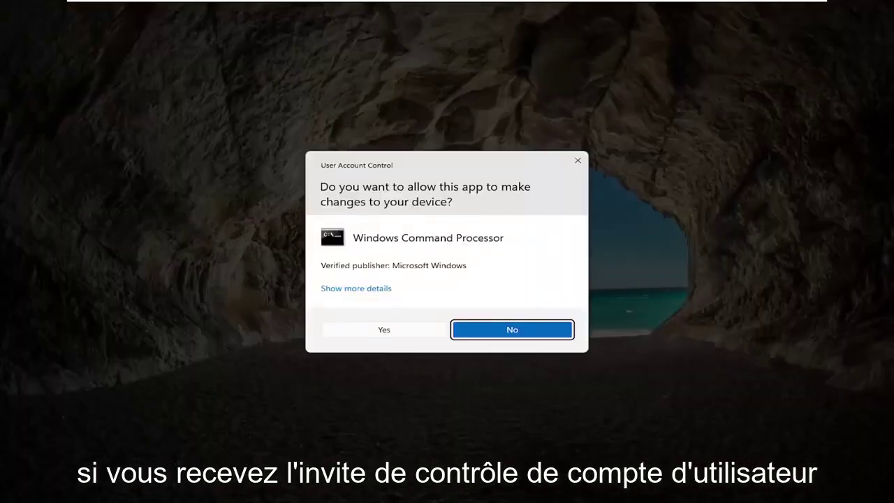
Approve the User Account Control prompt so Command Prompt runs as administrator.
{"action": "left_click", "coordinate": [395, 333]}
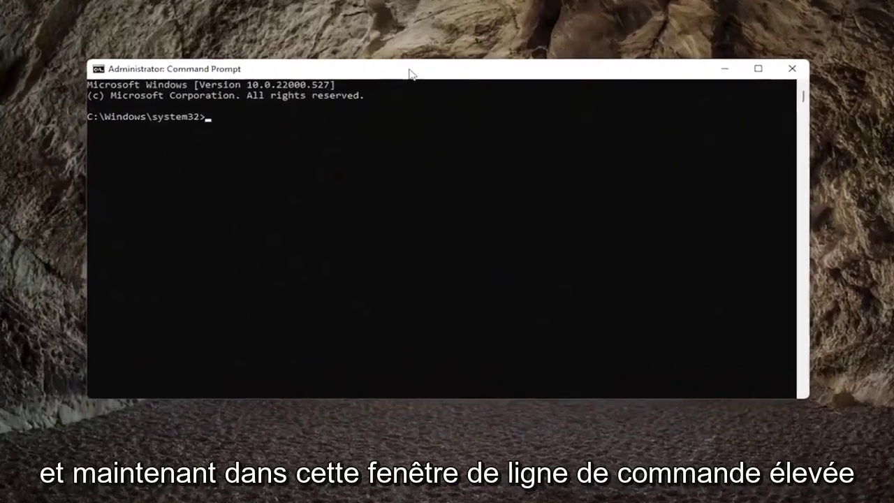
Run sfc /scannow in the administrator Command Prompt.
{"action": "type", "text": "sf"}
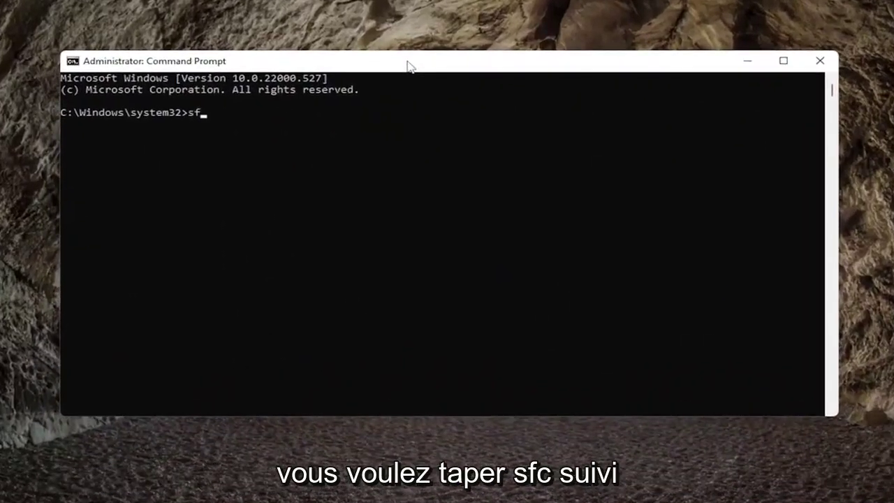
{"action": "type", "text": "c "}
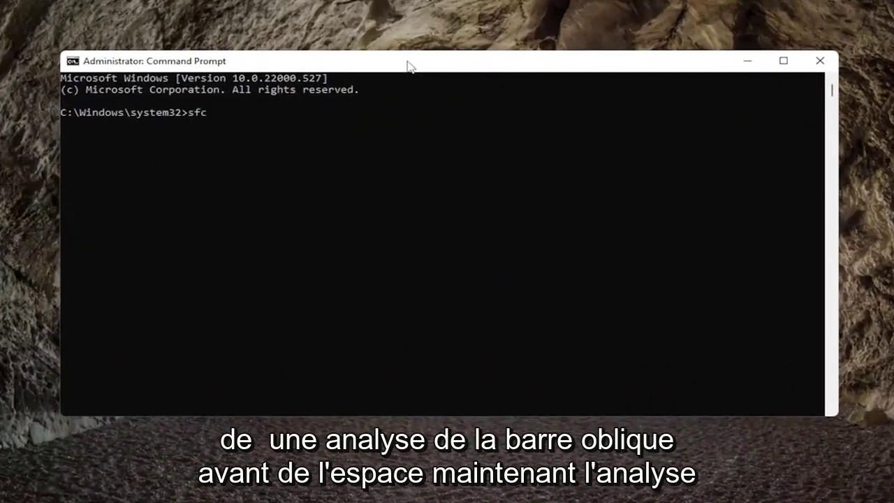
{"action": "type", "text": "/scannow"}
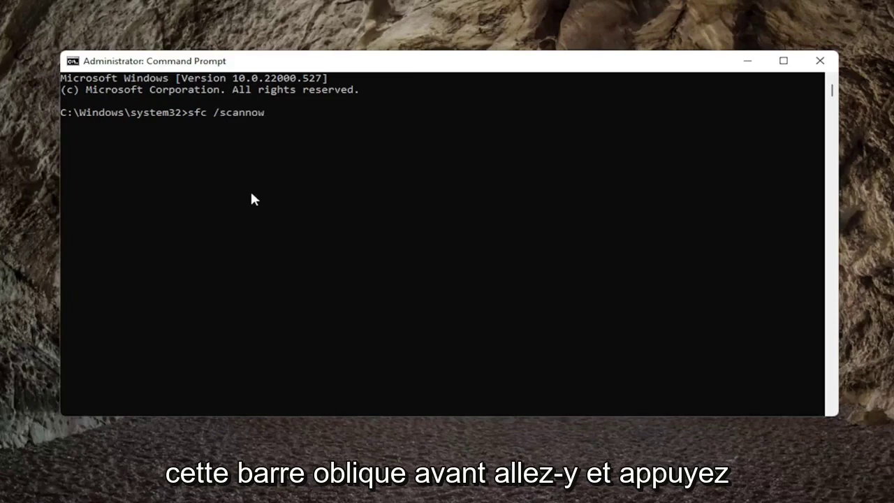
{"action": "key", "text": "Return"}
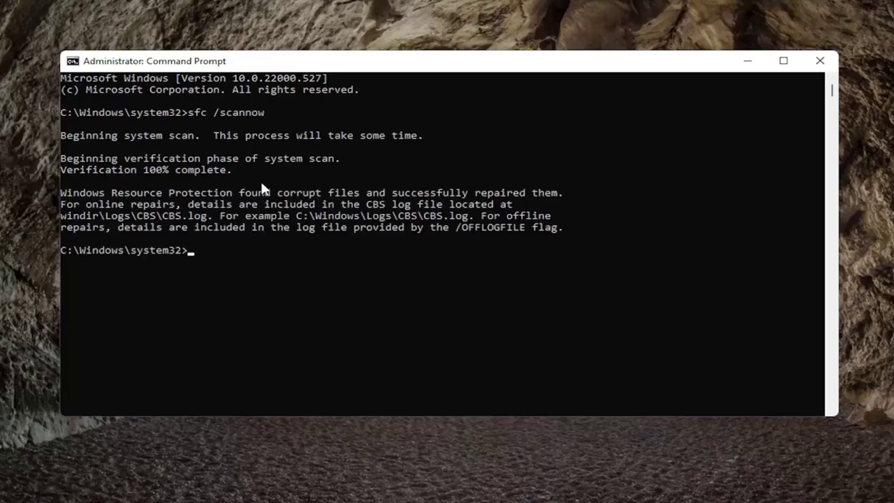
Close Command Prompt and launch the Services app by searching 'services'.
{"action": "left_click", "coordinate": [821, 62]}
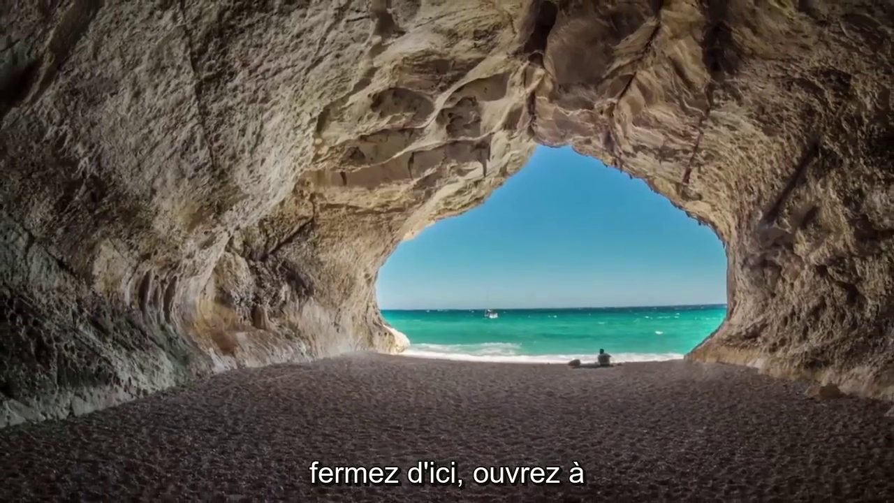
{"action": "left_click", "coordinate": [393, 494]}
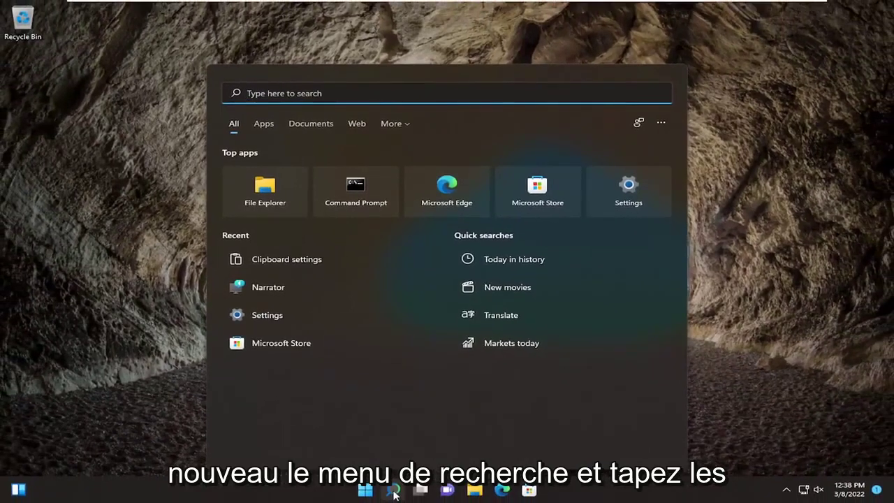
{"action": "type", "text": "services"}
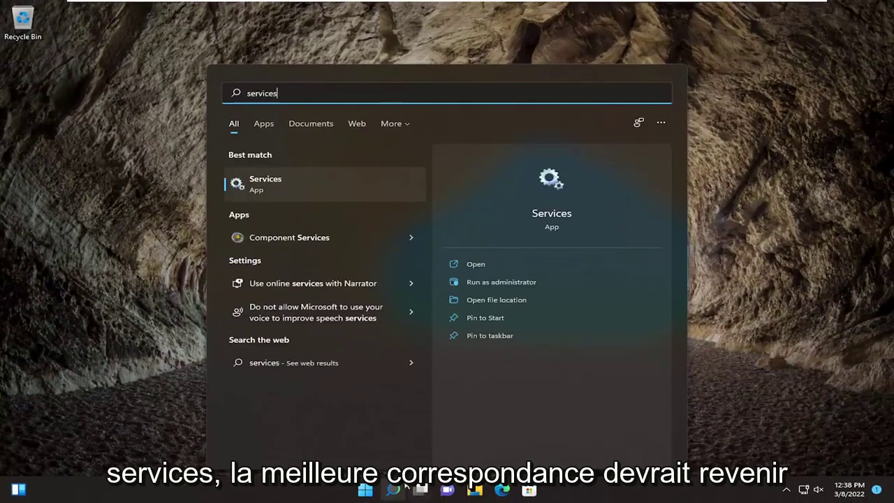
{"action": "left_click", "coordinate": [282, 181]}
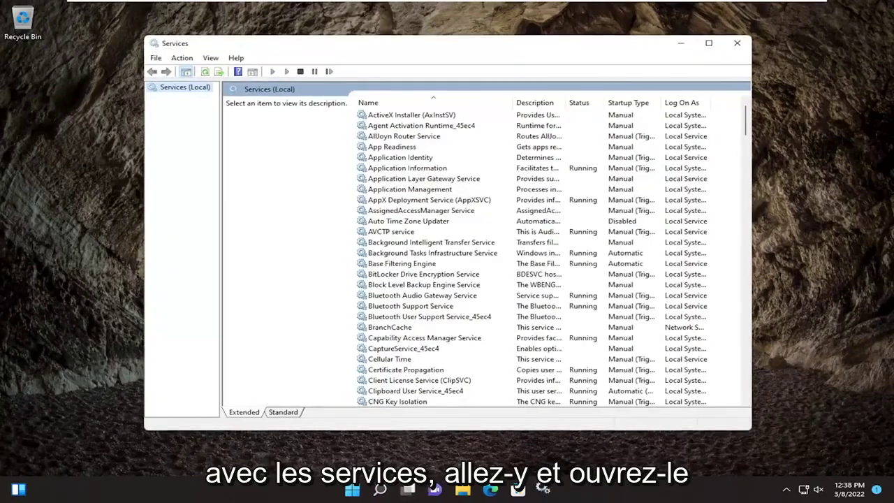
Scroll down the services list and select SysMain.
{"action": "left_click", "coordinate": [402, 349]}
{"action": "scroll", "coordinate": [402, 348], "scroll_direction": "down", "scroll_amount": 8}
{"action": "scroll", "coordinate": [400, 347], "scroll_direction": "down", "scroll_amount": 20}
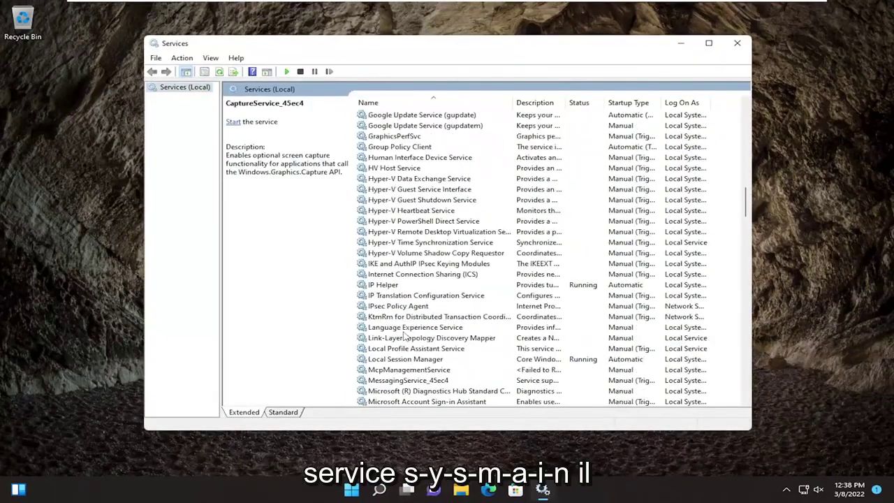
{"action": "scroll", "coordinate": [404, 337], "scroll_direction": "down", "scroll_amount": 20}
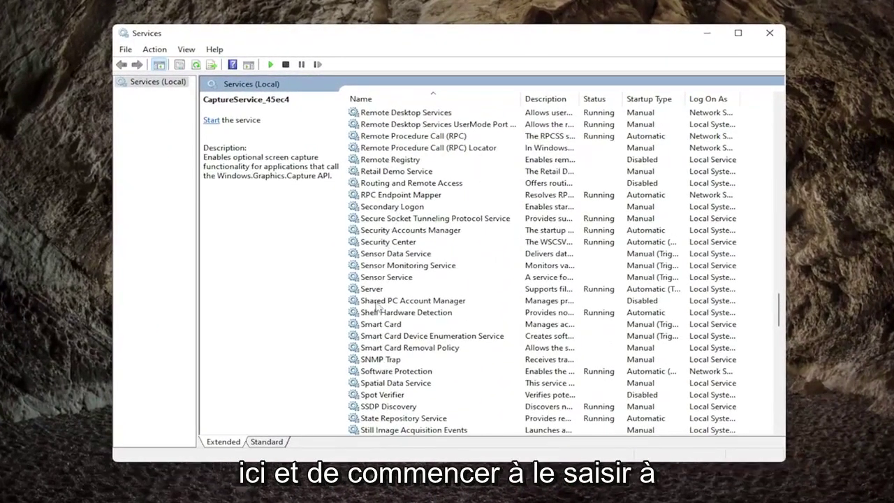
{"action": "left_click", "coordinate": [408, 347]}
{"action": "scroll", "coordinate": [407, 351], "scroll_direction": "down", "scroll_amount": 1}
{"action": "scroll", "coordinate": [405, 350], "scroll_direction": "down", "scroll_amount": 4}
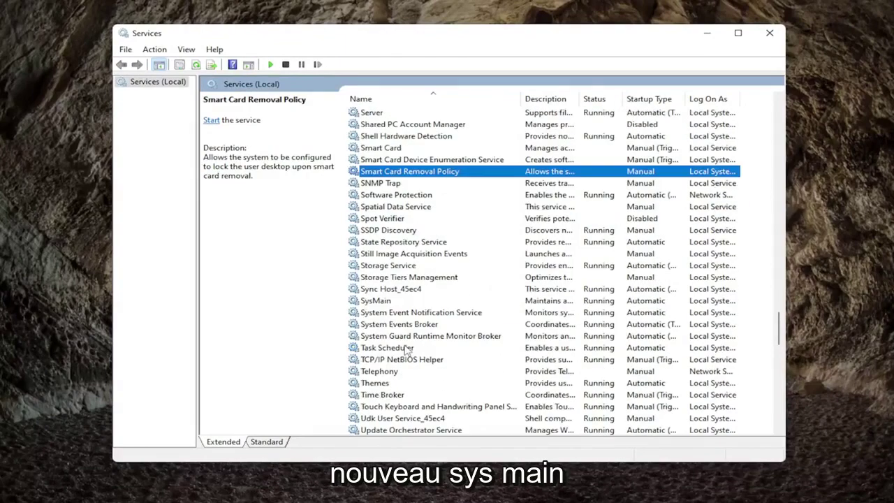
{"action": "left_click", "coordinate": [383, 302]}
In SysMain properties, set startup type to Disabled, stop the service, and apply.
{"action": "double_click", "coordinate": [383, 308]}
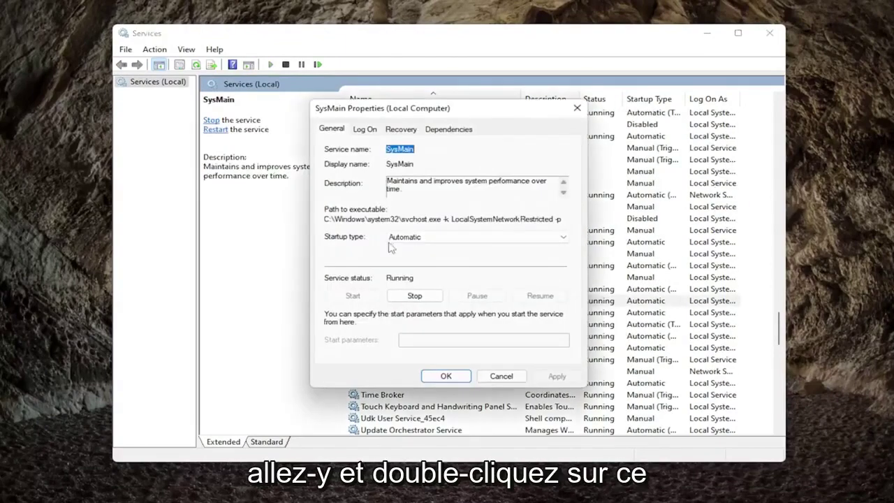
{"action": "left_click", "coordinate": [413, 238]}
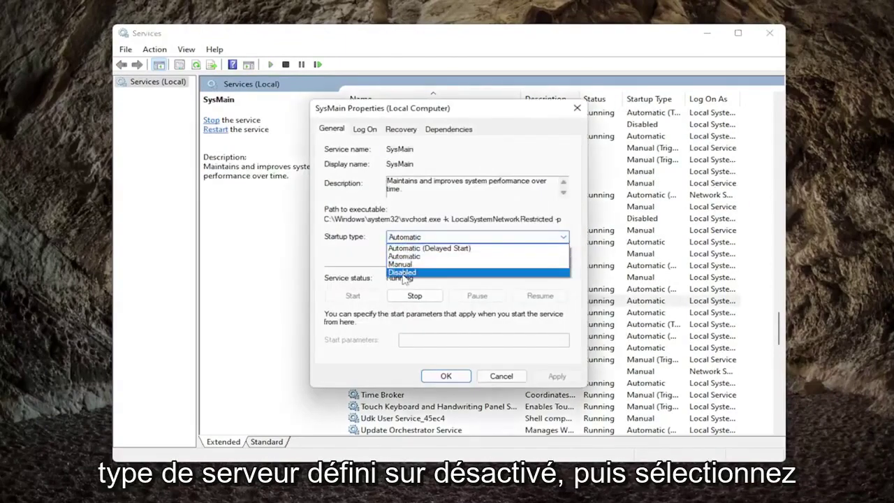
{"action": "left_click", "coordinate": [403, 272]}
{"action": "left_click", "coordinate": [415, 295]}
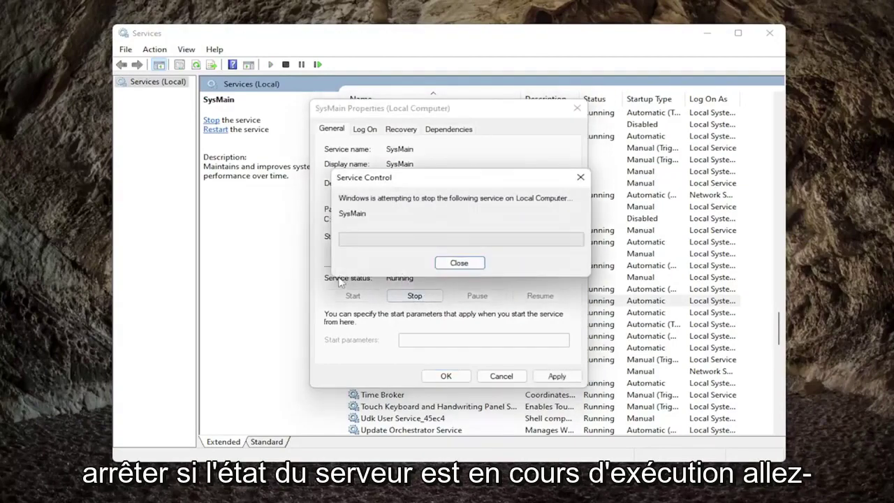
{"action": "left_click", "coordinate": [557, 376]}
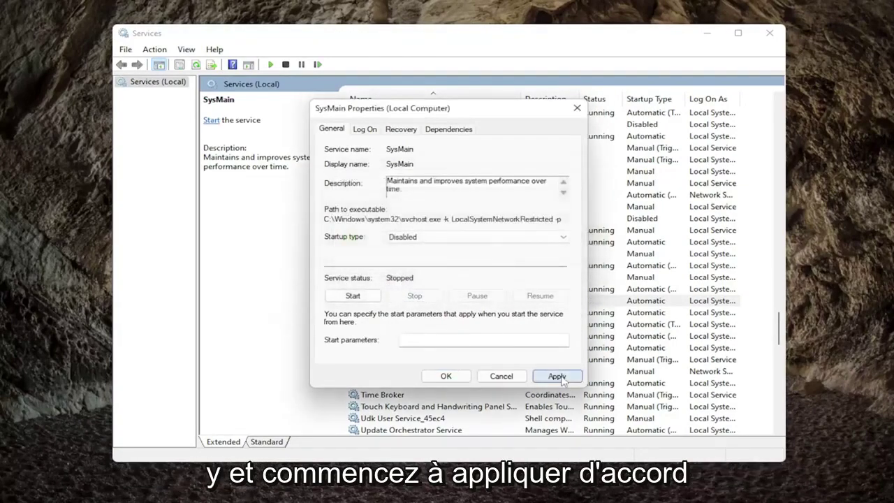
{"action": "left_click", "coordinate": [445, 376]}
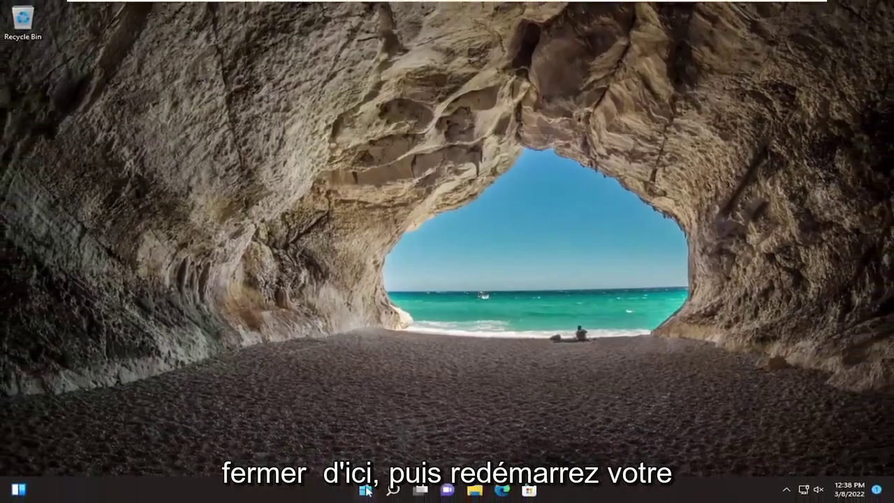
Restart the computer from the Start button's Shut down or sign out menu.
{"action": "right_click", "coordinate": [366, 492]}
{"action": "mouse_move", "coordinate": [385, 448]}
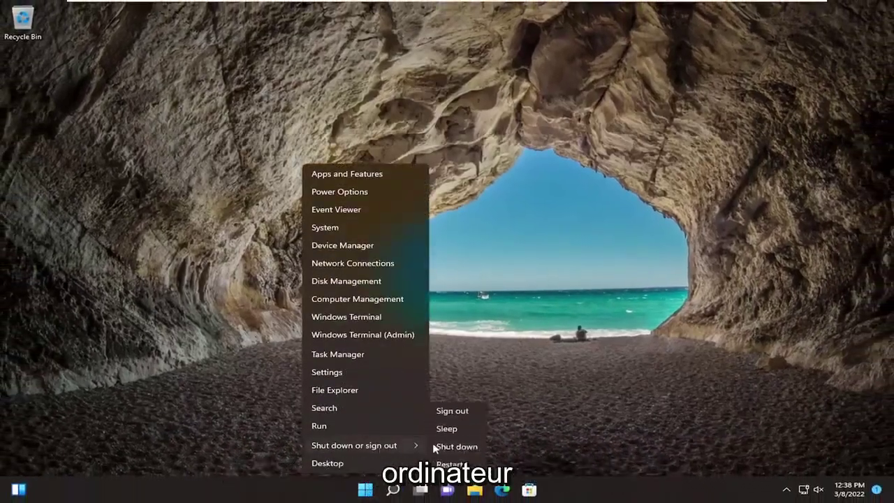
{"action": "left_click", "coordinate": [455, 463]}
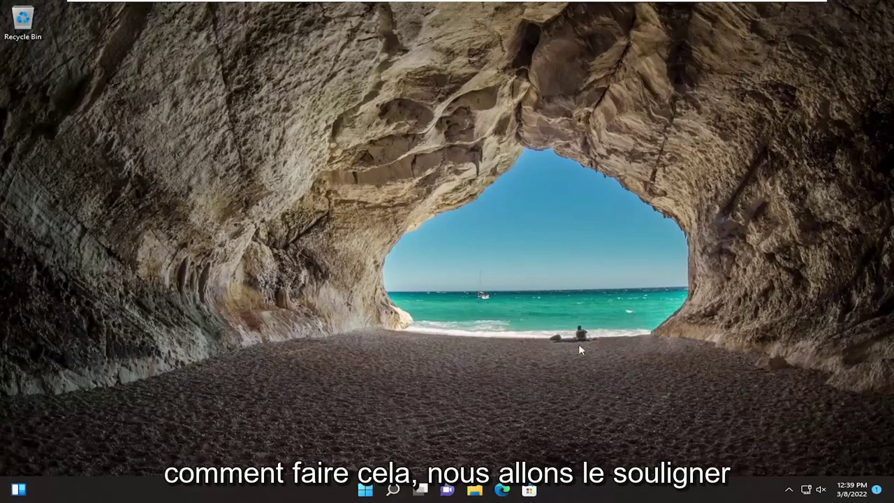
Search 'windows upda' and open the Windows Update settings page.
{"action": "left_click", "coordinate": [393, 490]}
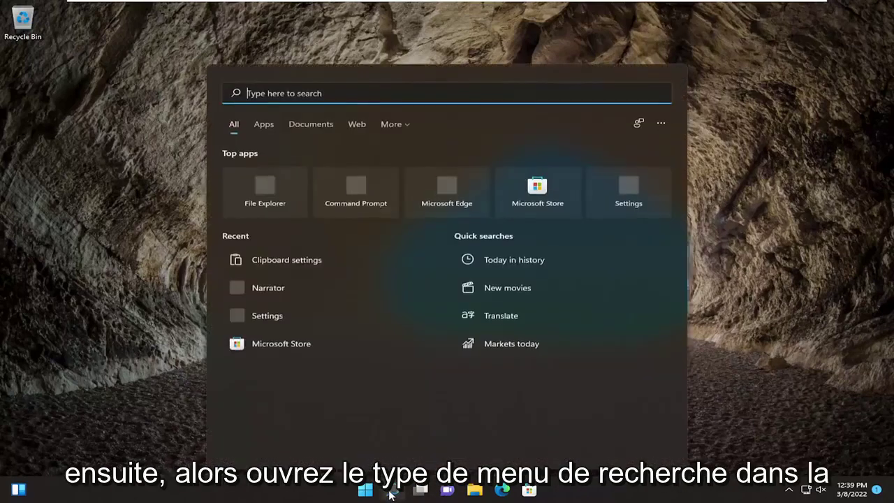
{"action": "type", "text": "windows upda"}
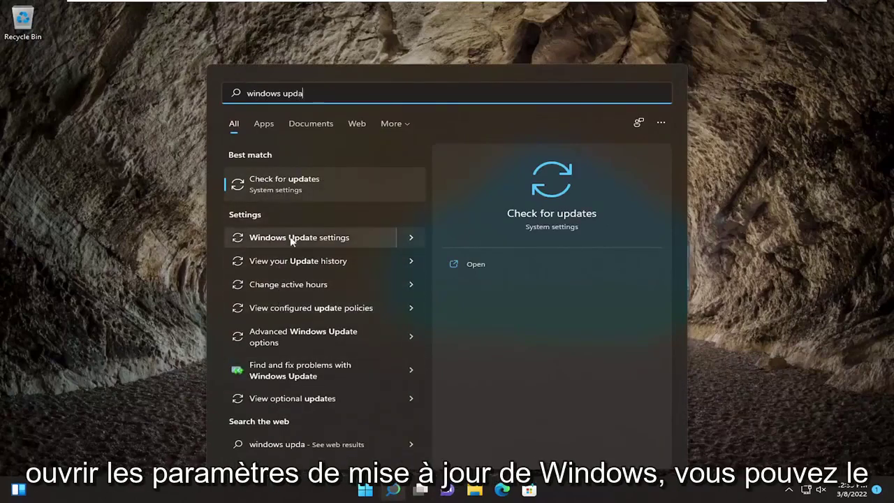
{"action": "left_click", "coordinate": [276, 185]}
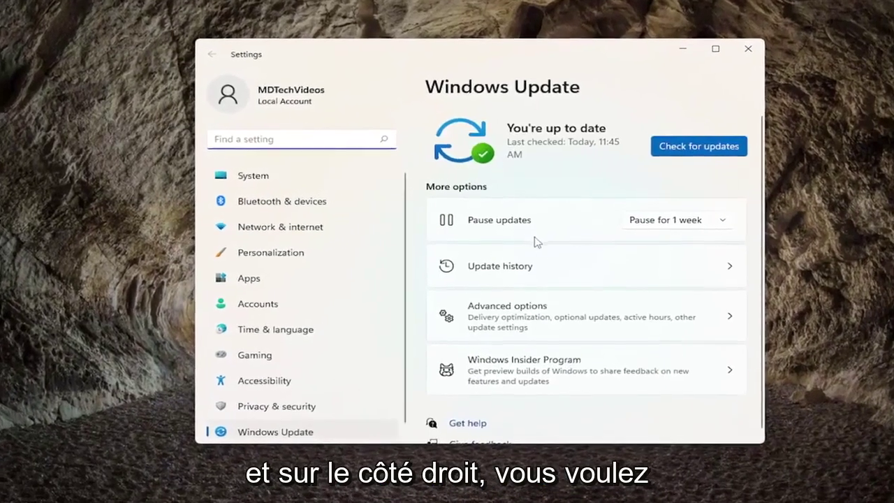
Turn off Allow downloads from other PCs under Advanced options > Delivery Optimization, then close Settings.
{"action": "left_click", "coordinate": [532, 318]}
{"action": "left_click", "coordinate": [531, 319]}
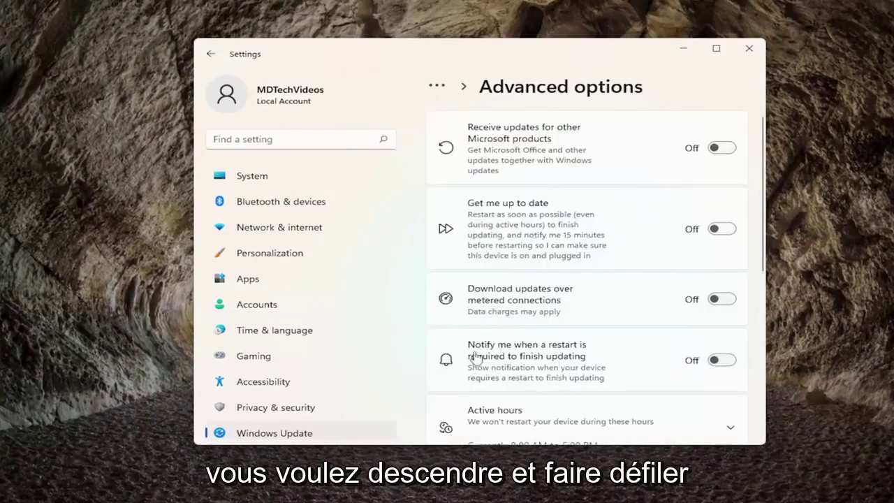
{"action": "scroll", "coordinate": [571, 320], "scroll_direction": "down", "scroll_amount": 3}
{"action": "scroll", "coordinate": [573, 322], "scroll_direction": "down", "scroll_amount": 2}
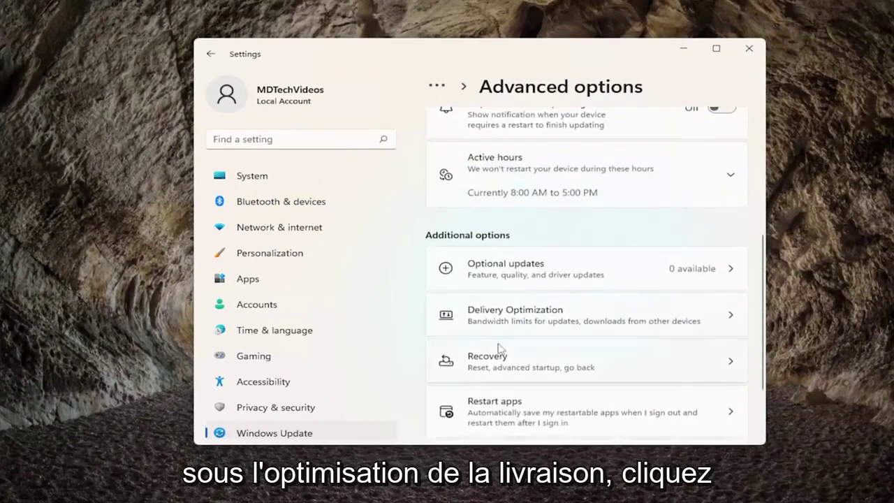
{"action": "left_click", "coordinate": [598, 322]}
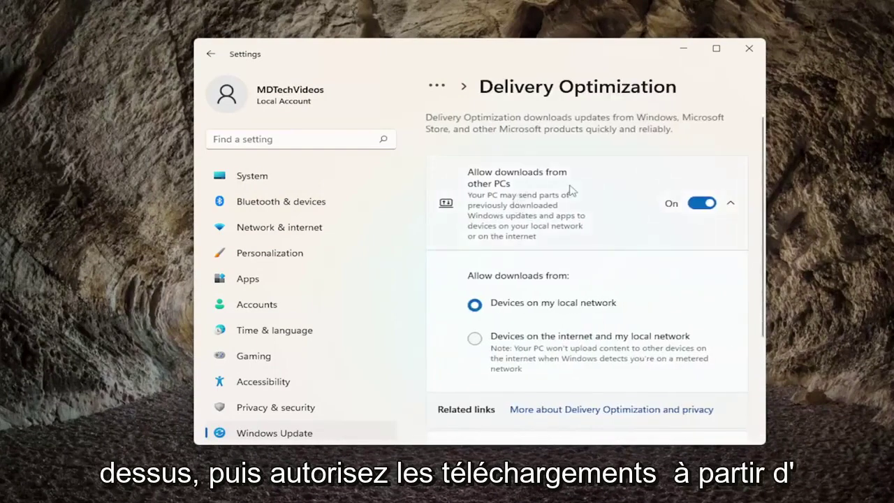
{"action": "left_click", "coordinate": [705, 205]}
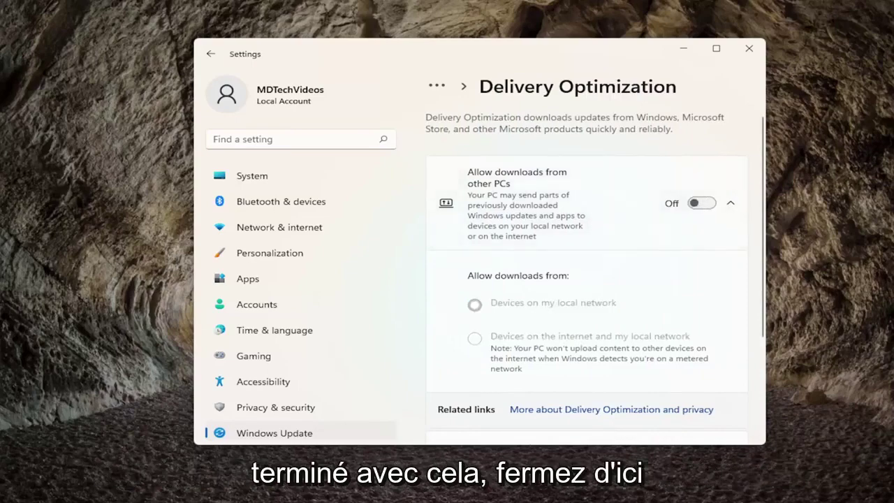
{"action": "left_click", "coordinate": [748, 47]}
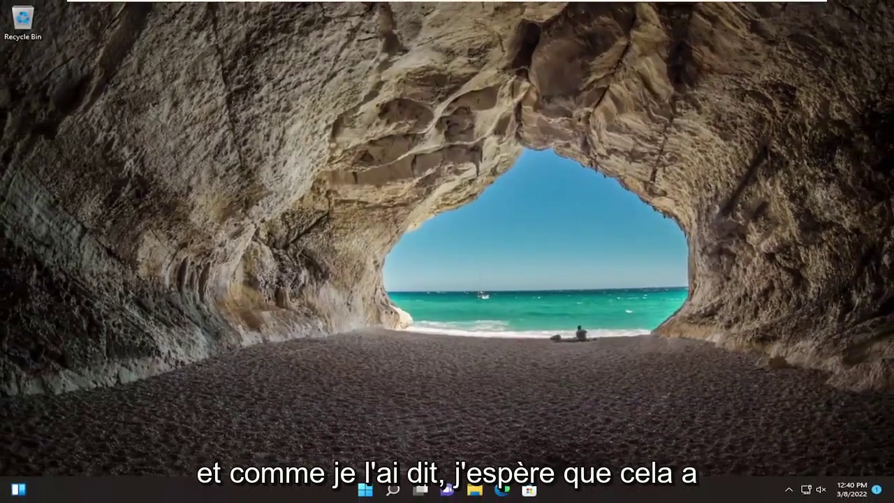